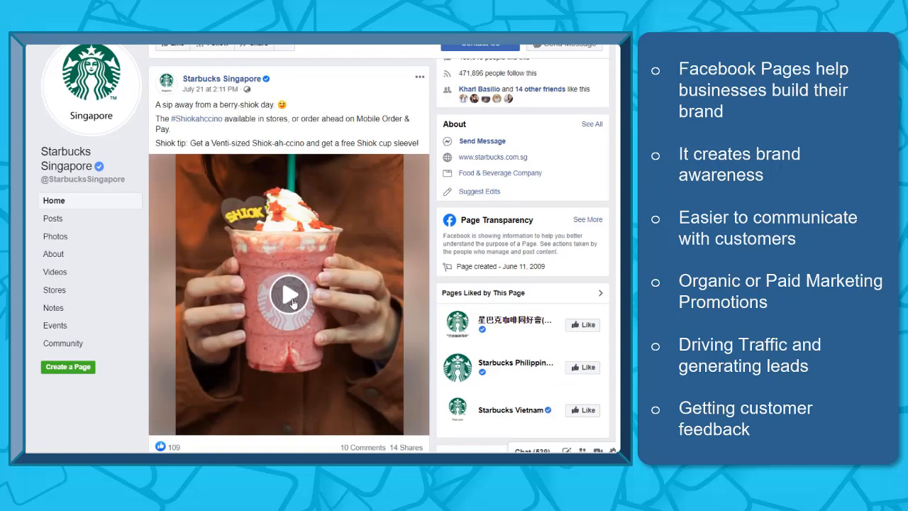
Play the Starbucks Singapore example video
{"action": "left_click", "coordinate": [295, 304]}
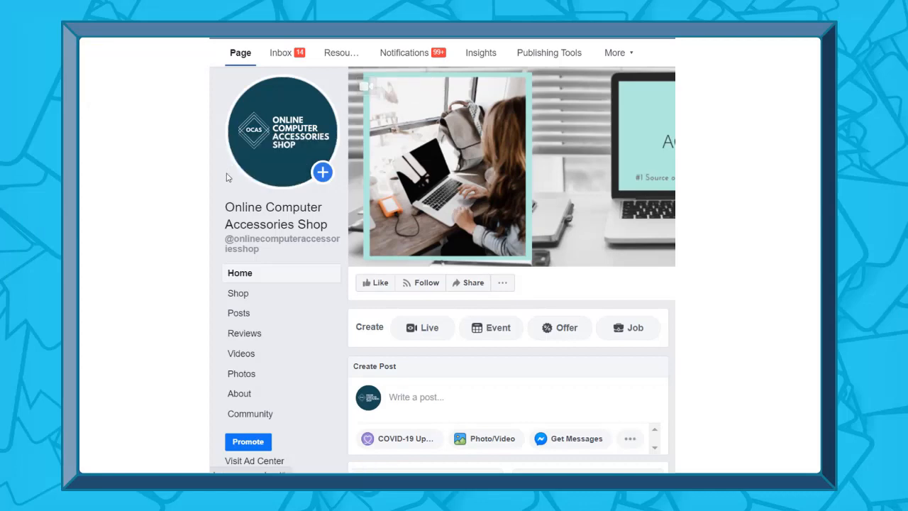
In the About section, review the Category and Name editors, then open the Username editor
{"action": "left_click", "coordinate": [250, 396]}
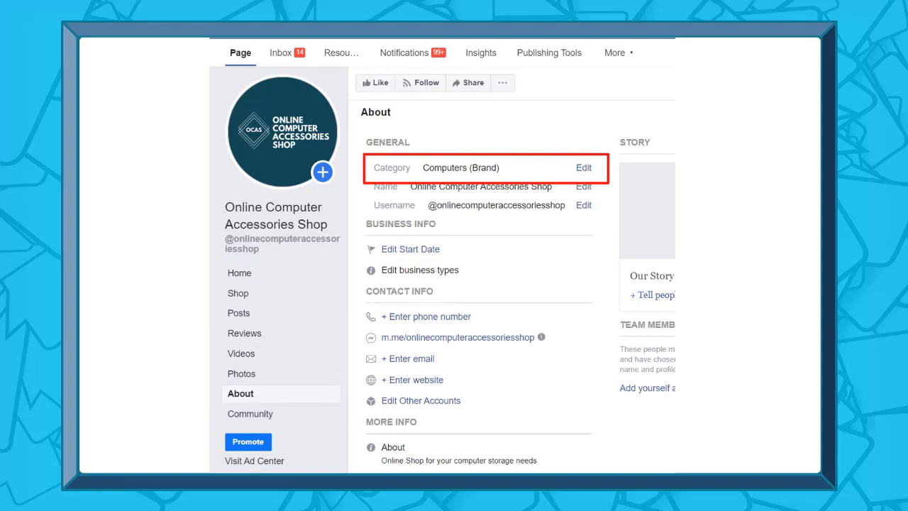
{"action": "left_click", "coordinate": [583, 167]}
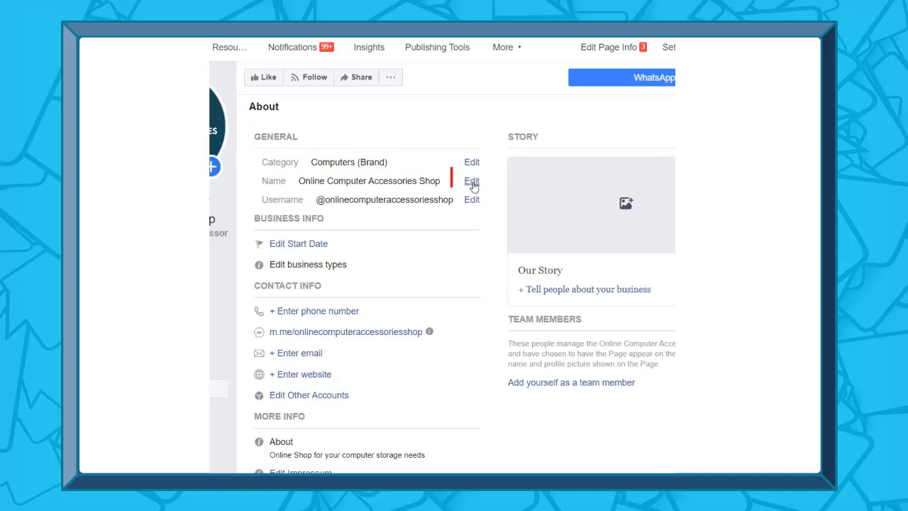
{"action": "left_click", "coordinate": [473, 182]}
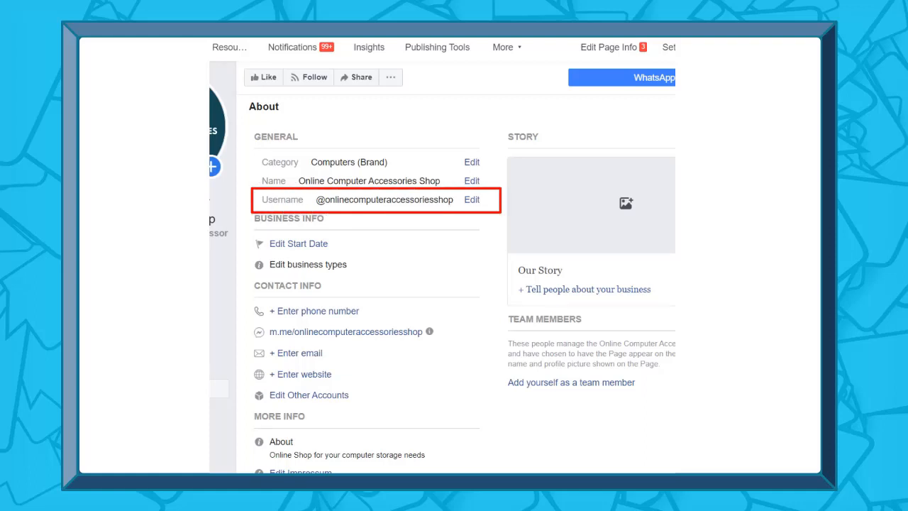
{"action": "left_click", "coordinate": [472, 201]}
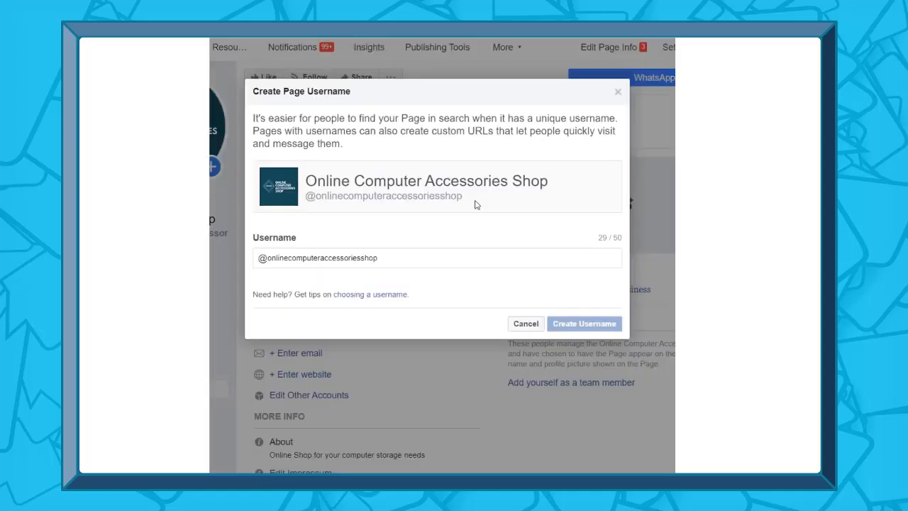
Select the Username field but leave the current username unchanged
{"action": "left_click", "coordinate": [473, 257]}
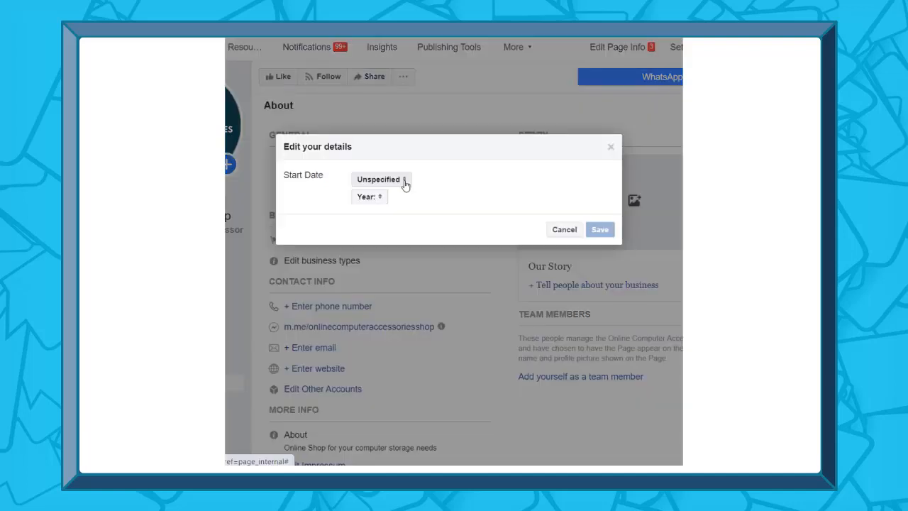
Set the start date, mark the business as selling online, and open the phone, e-mail and website editors
{"action": "left_click", "coordinate": [404, 182]}
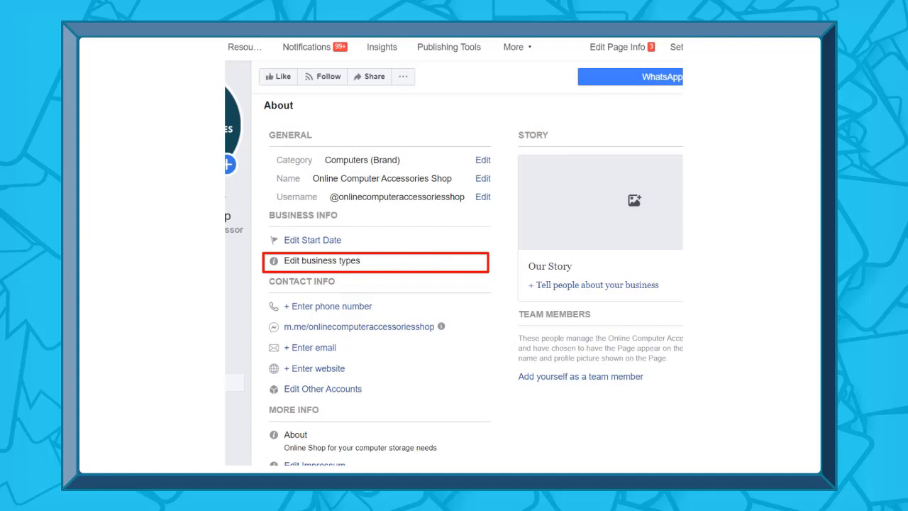
{"action": "left_click", "coordinate": [473, 259]}
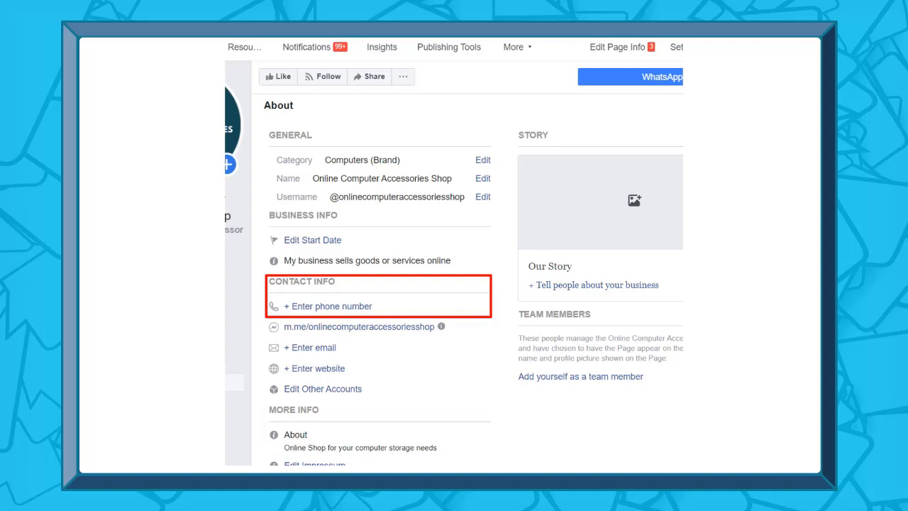
{"action": "left_click", "coordinate": [332, 305]}
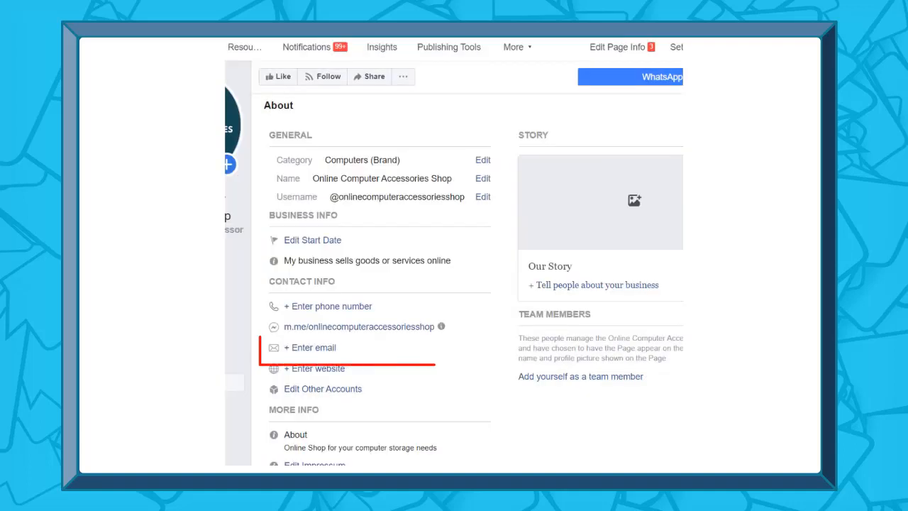
{"action": "left_click", "coordinate": [311, 347]}
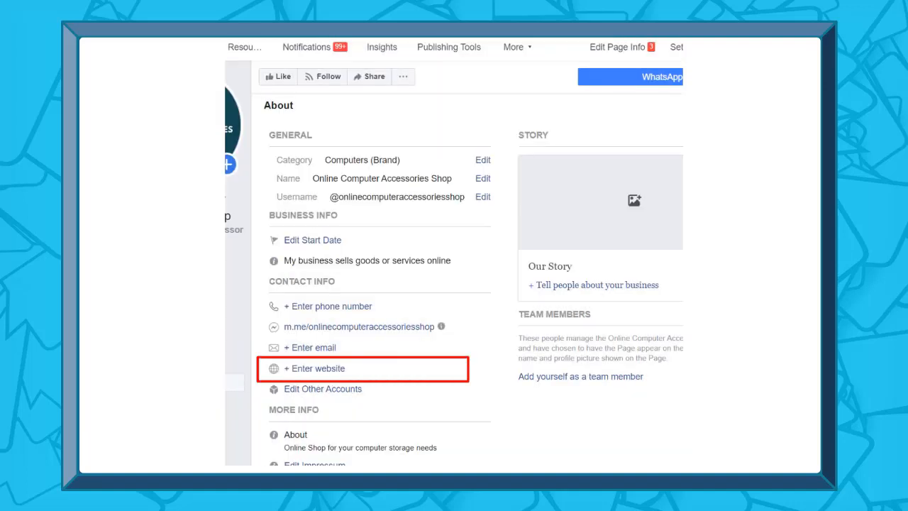
{"action": "left_click", "coordinate": [314, 369]}
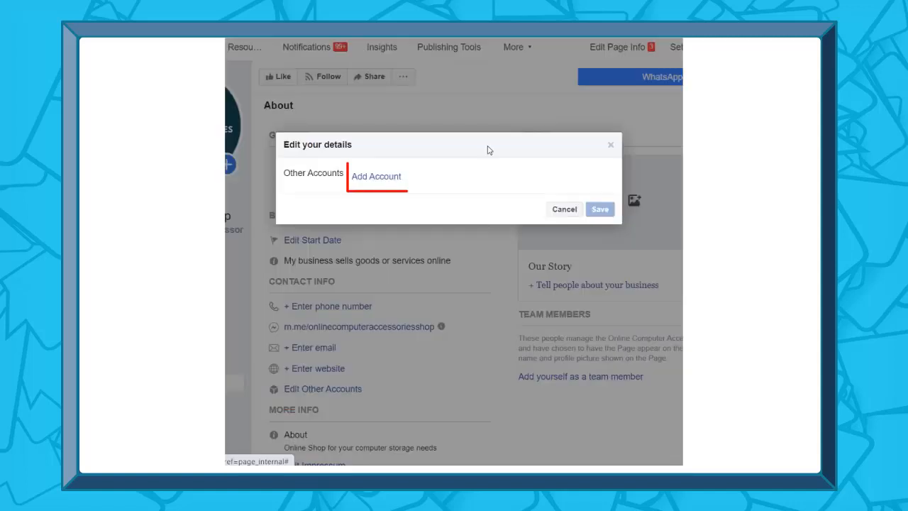
{"action": "left_click", "coordinate": [376, 176]}
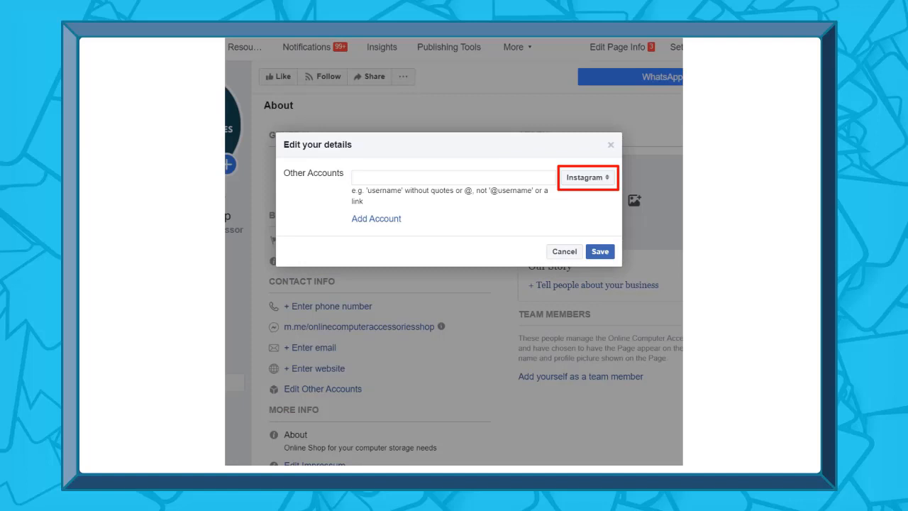
{"action": "left_click", "coordinate": [595, 179]}
{"action": "left_click", "coordinate": [596, 179]}
{"action": "left_click", "coordinate": [393, 182]}
{"action": "type", "text": "@online"}
{"action": "type", "text": "computeraccessoriesshop"}
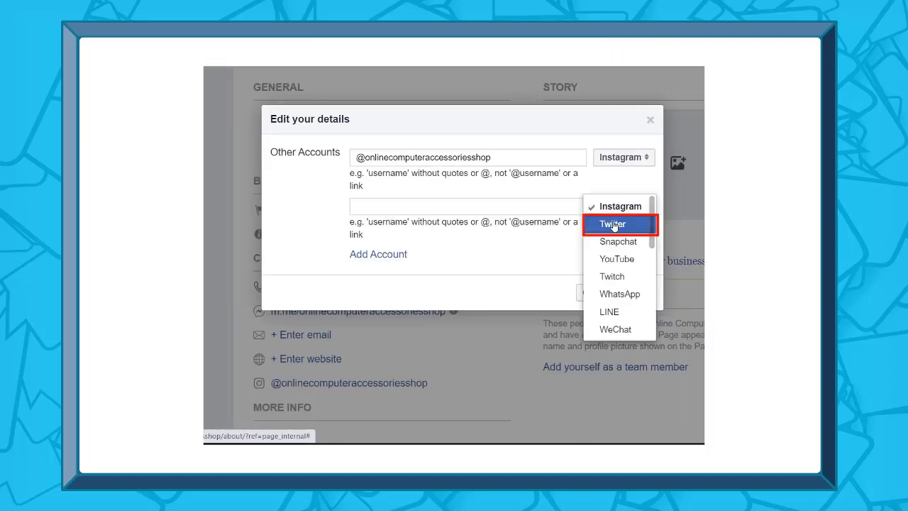
{"action": "left_click", "coordinate": [600, 219]}
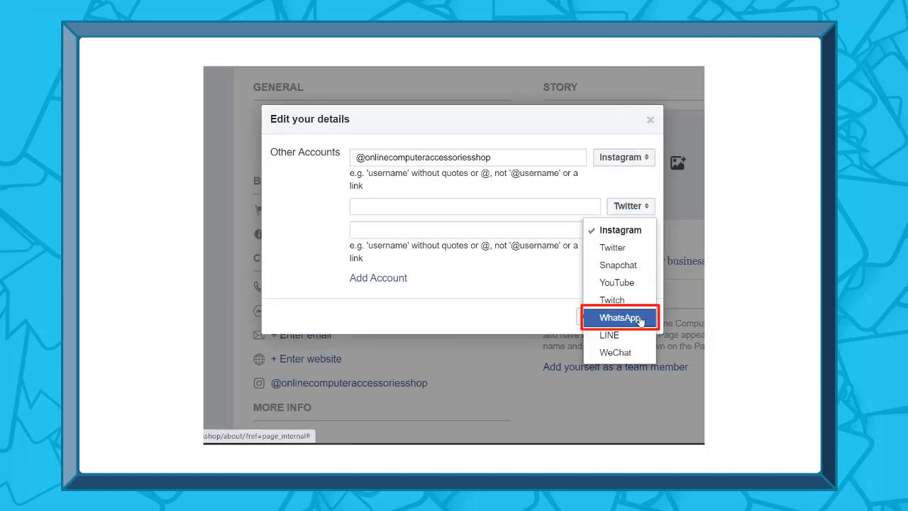
{"action": "left_click", "coordinate": [640, 320]}
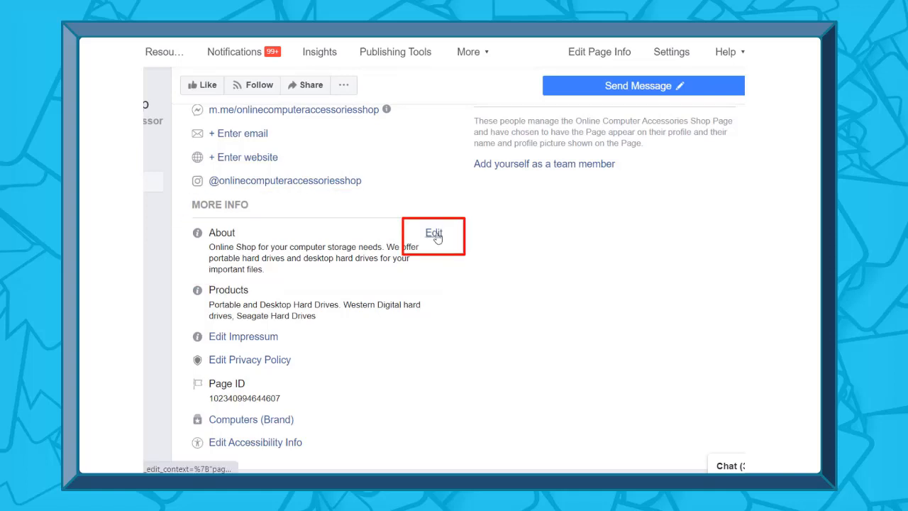
{"action": "left_click", "coordinate": [436, 236]}
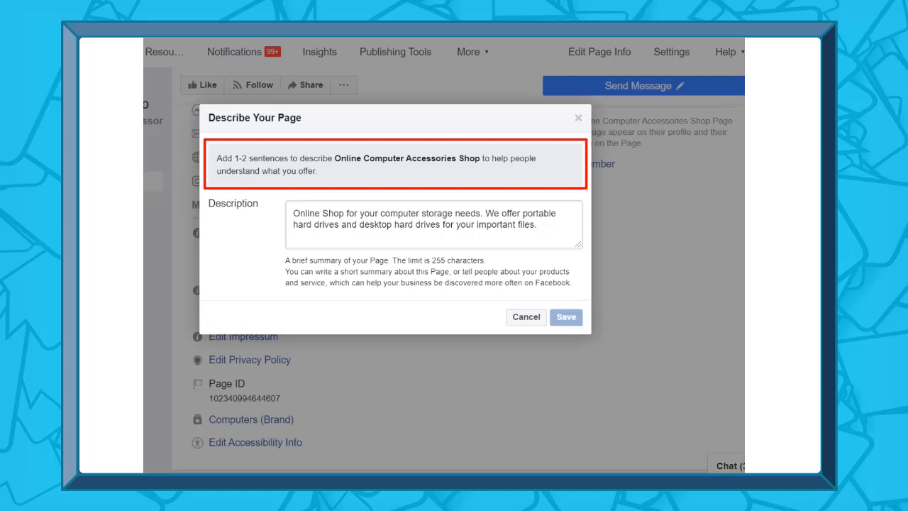
{"action": "left_click", "coordinate": [548, 225]}
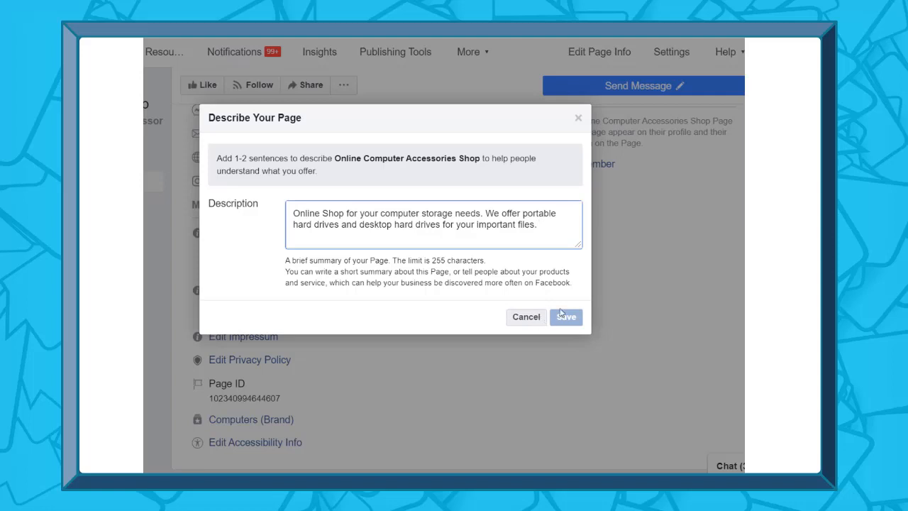
{"action": "left_click", "coordinate": [578, 117]}
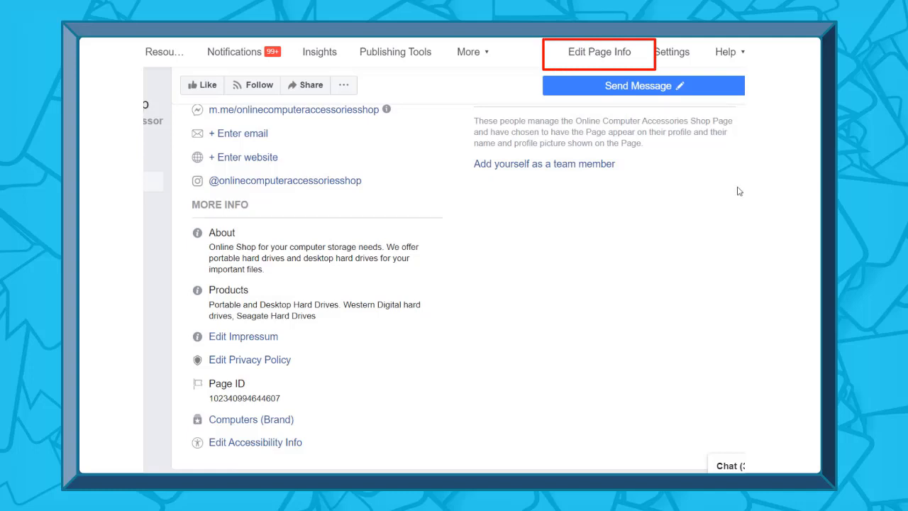
In Page Info, enter the shop's phone number with the +63 country code
{"action": "left_click", "coordinate": [604, 58]}
{"action": "left_click", "coordinate": [629, 259]}
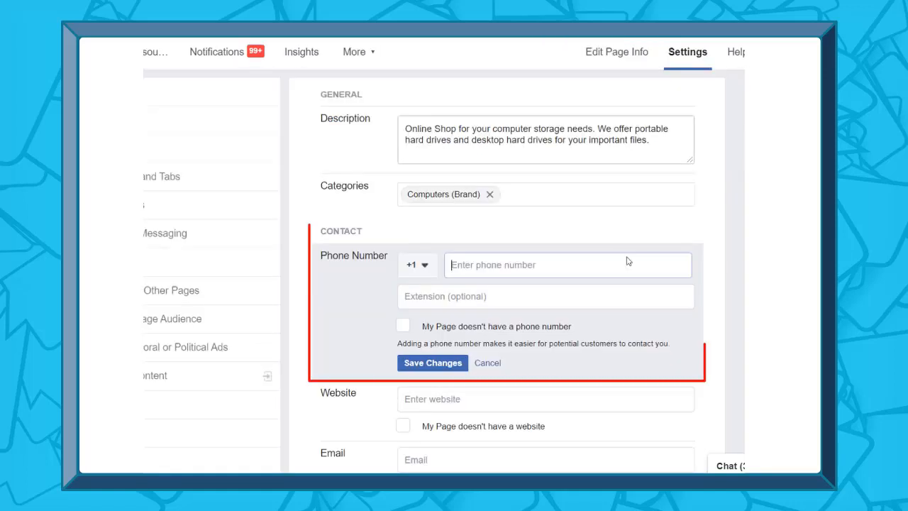
{"action": "type", "text": "123456"}
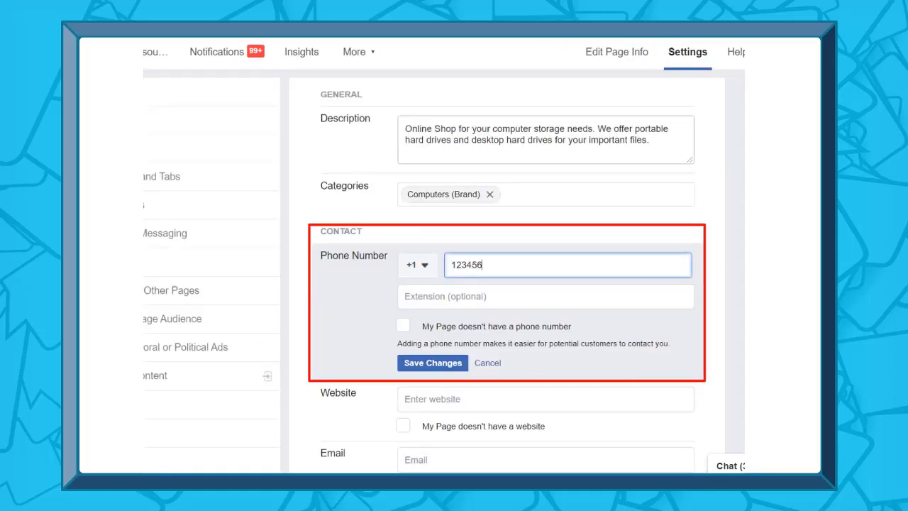
{"action": "type", "text": "789"}
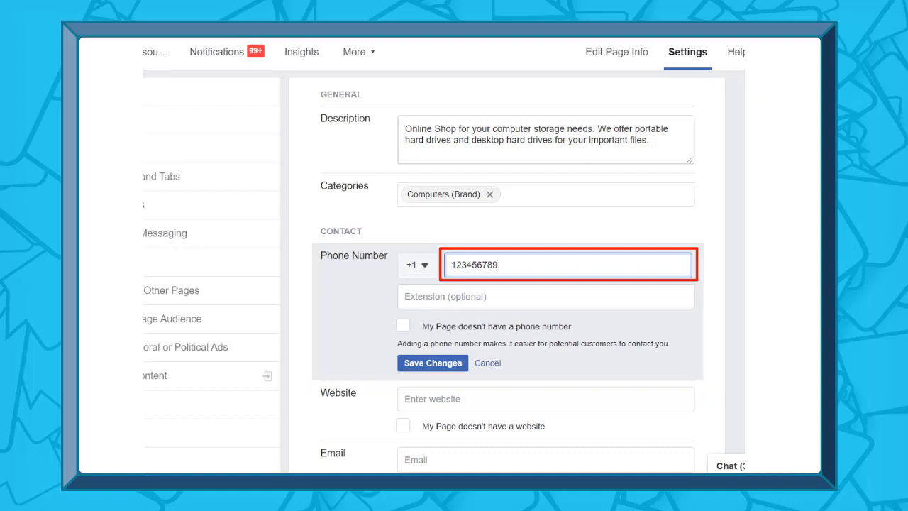
{"action": "type", "text": "9"}
{"action": "left_click", "coordinate": [421, 266]}
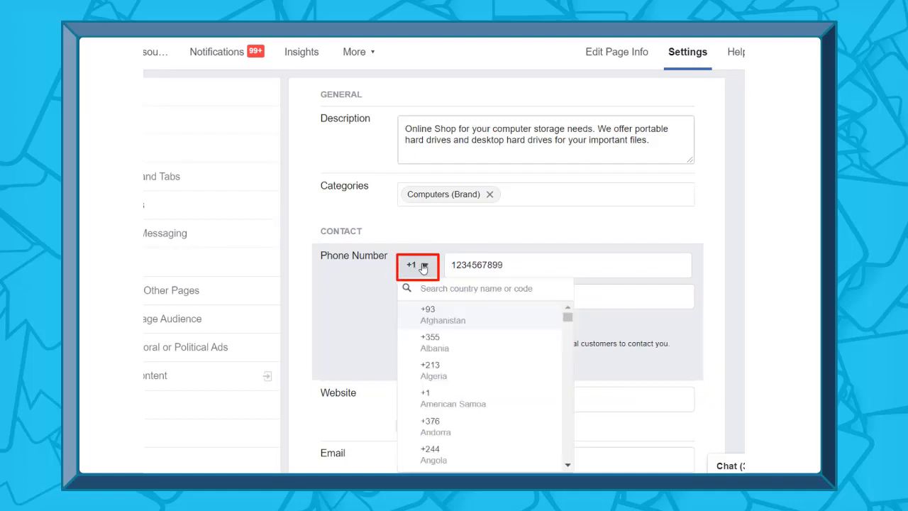
{"action": "left_click", "coordinate": [423, 267]}
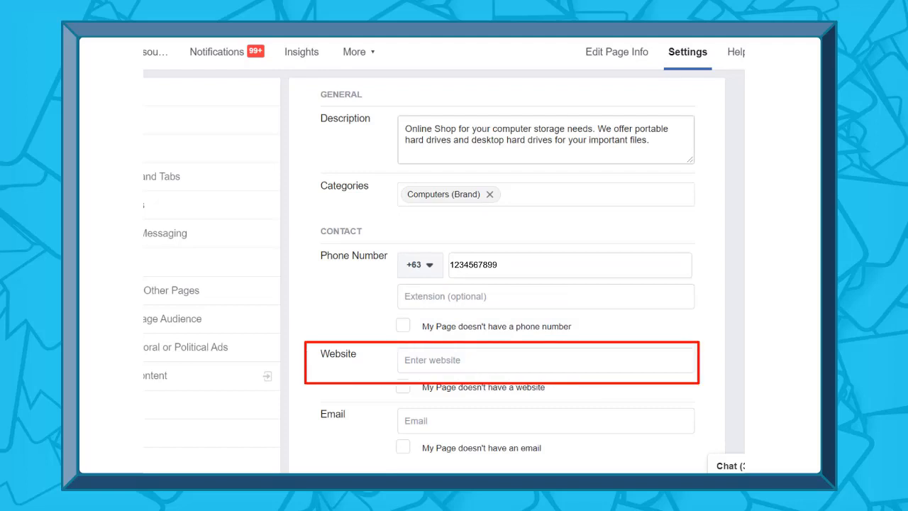
{"action": "left_click", "coordinate": [486, 360]}
{"action": "type", "text": "www.onlinecomputer"}
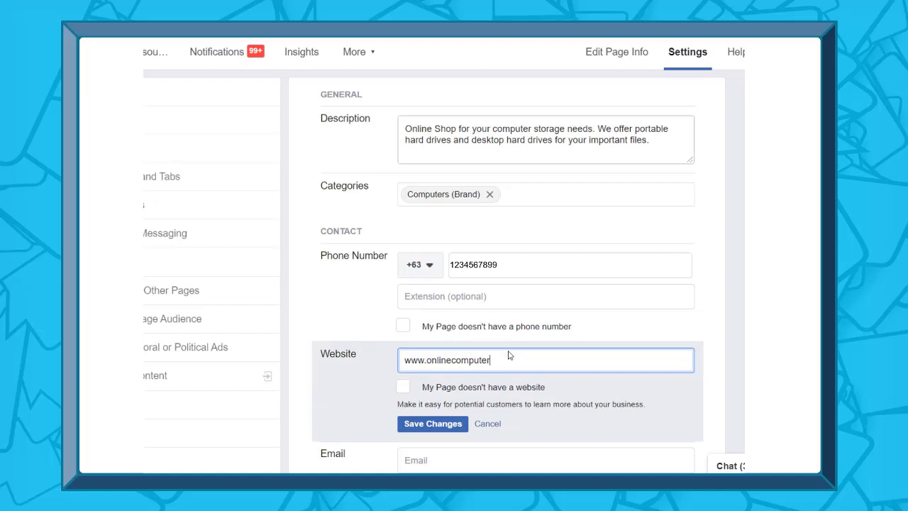
{"action": "type", "text": "accessoriesshop.com"}
{"action": "key", "text": "Return"}
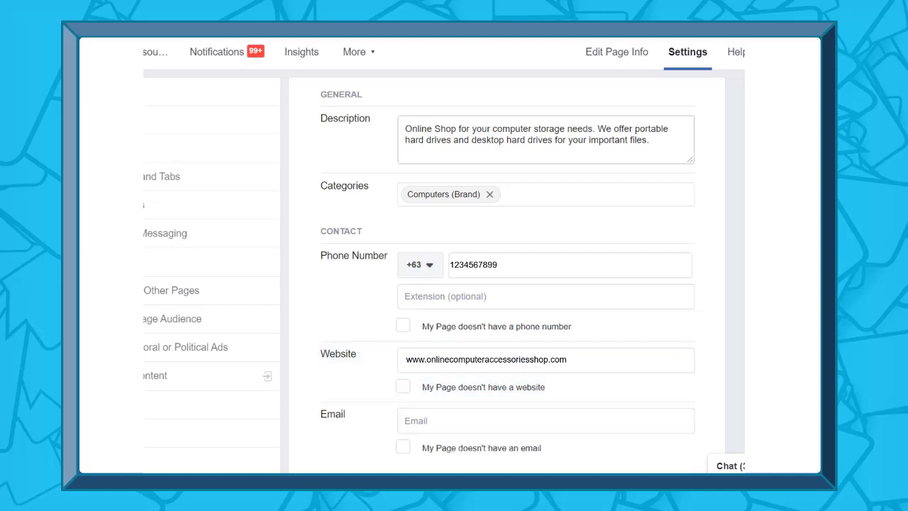
{"action": "left_click", "coordinate": [496, 422]}
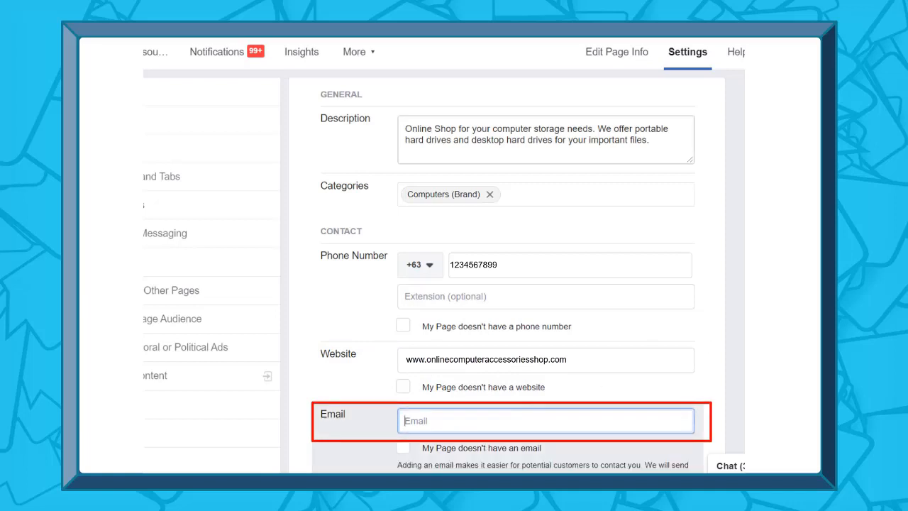
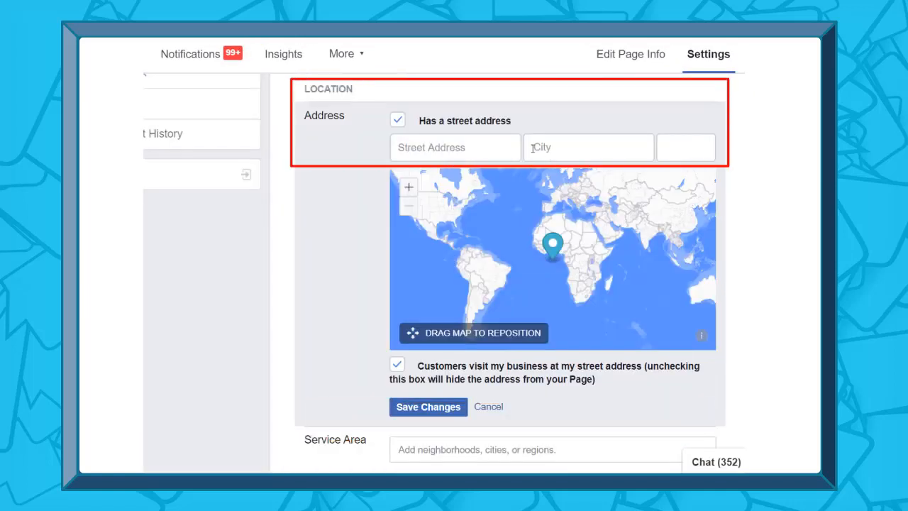
Fill in and save the shop's street address, city and ZIP code
{"action": "left_click", "coordinate": [467, 148]}
{"action": "type", "text": "daffodil st"}
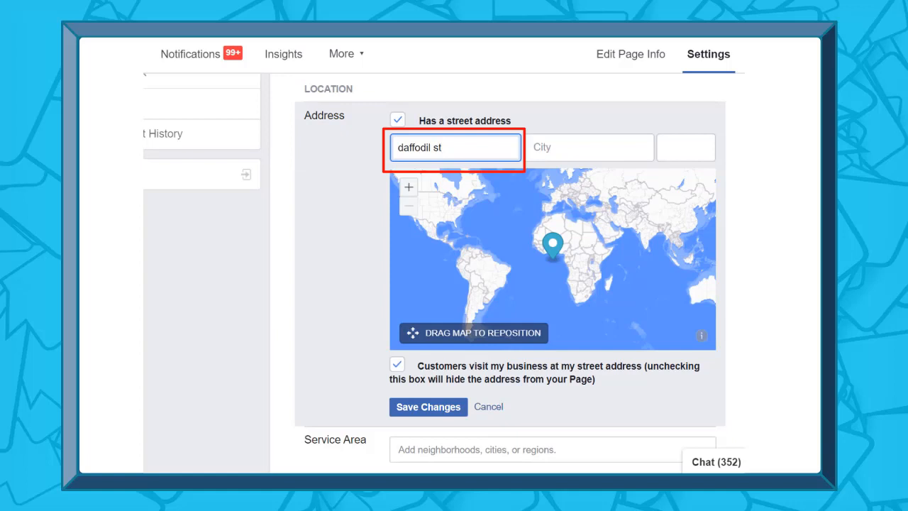
{"action": "key", "text": "Tab"}
{"action": "type", "text": "Houston, Texas"}
{"action": "key", "text": "Tab"}
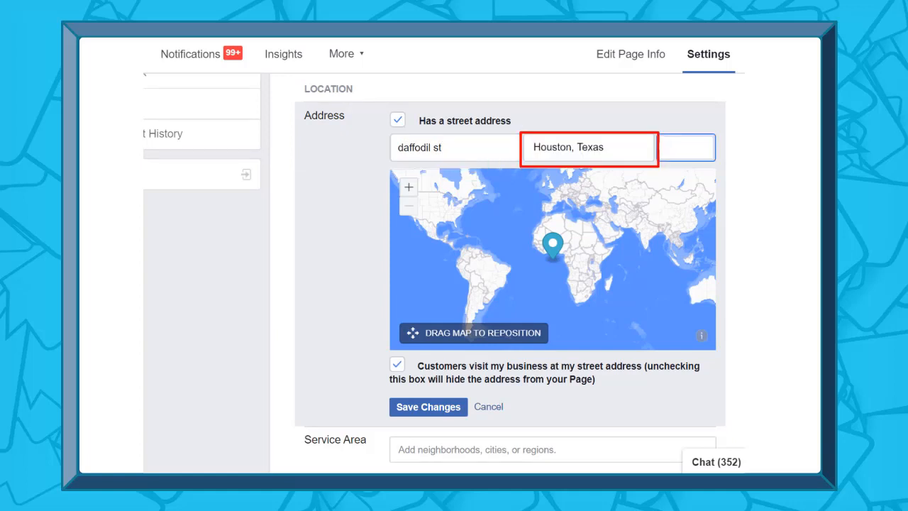
{"action": "type", "text": "63646"}
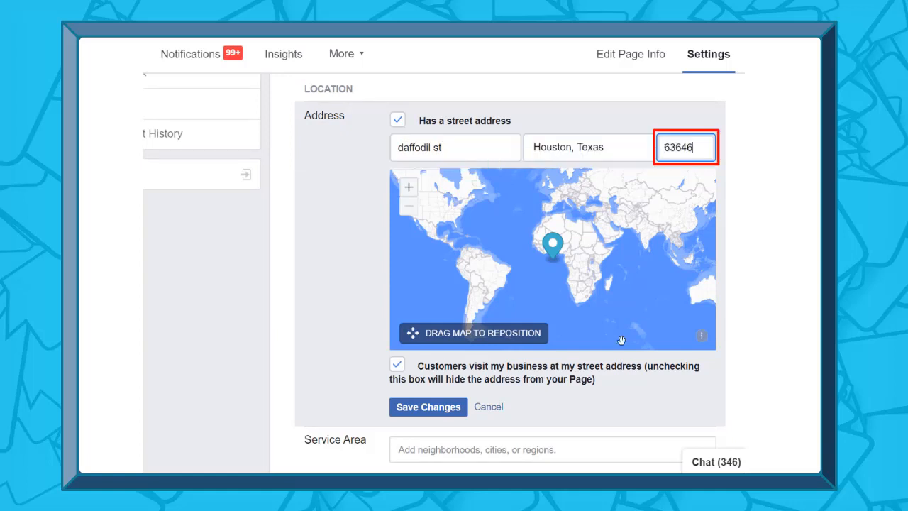
{"action": "left_click", "coordinate": [461, 412]}
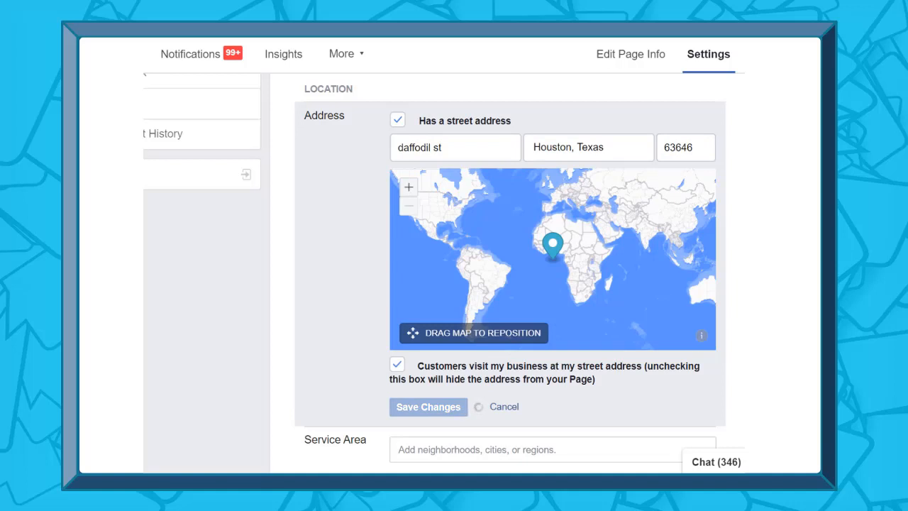
Set the business hours to Always open
{"action": "scroll", "coordinate": [540, 307], "scroll_direction": "down", "scroll_amount": 4}
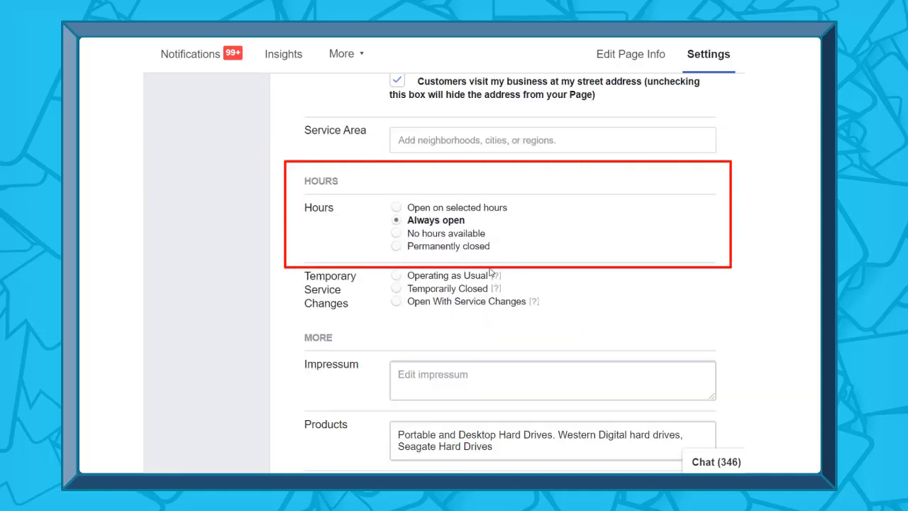
{"action": "left_click", "coordinate": [396, 208]}
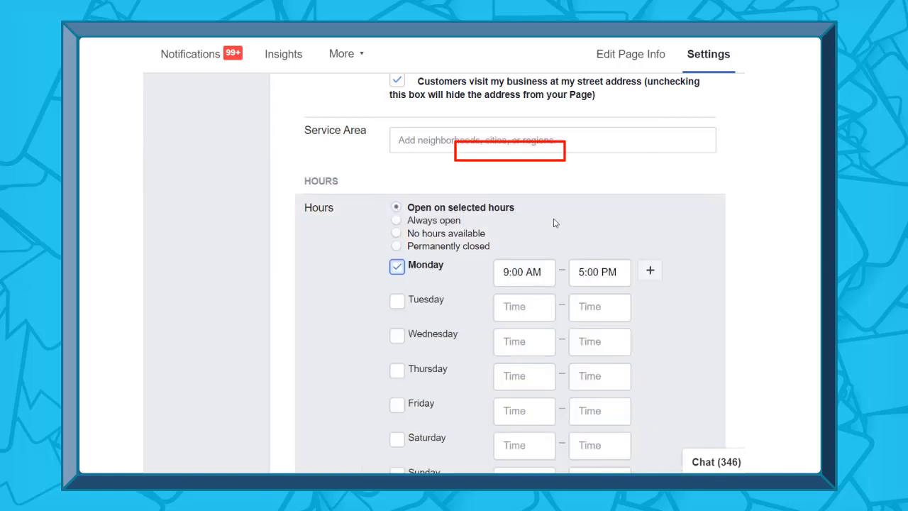
{"action": "left_click", "coordinate": [396, 221]}
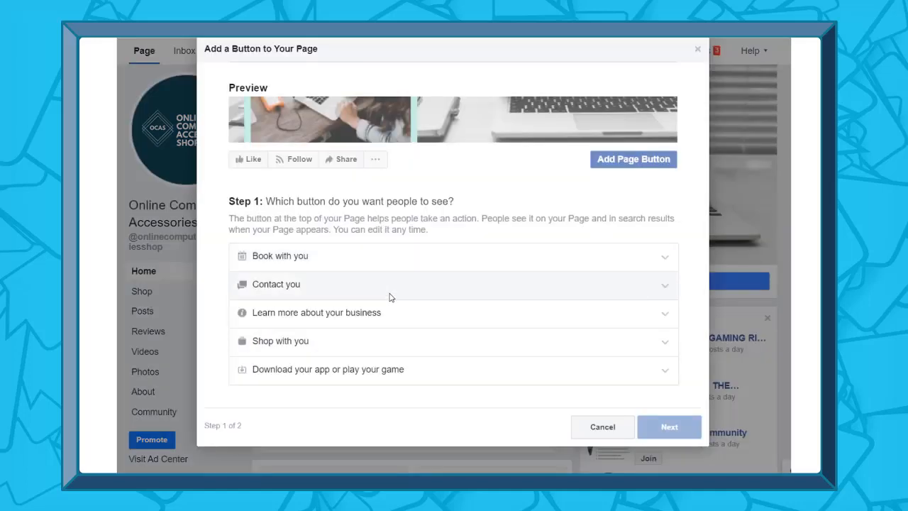
Choose Send Message as the Page button and continue to the final review
{"action": "left_click", "coordinate": [389, 296]}
{"action": "scroll", "coordinate": [302, 339], "scroll_direction": "down", "scroll_amount": 1}
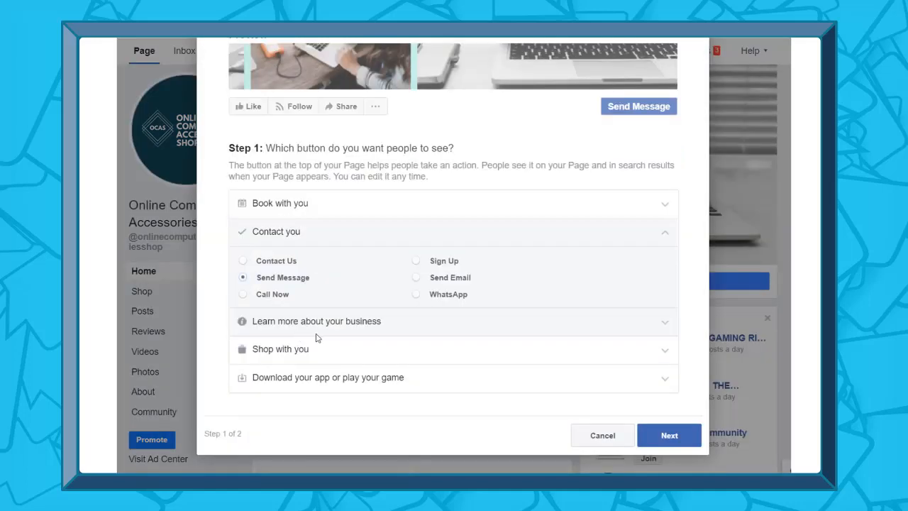
{"action": "left_click", "coordinate": [664, 432]}
{"action": "left_click", "coordinate": [383, 318]}
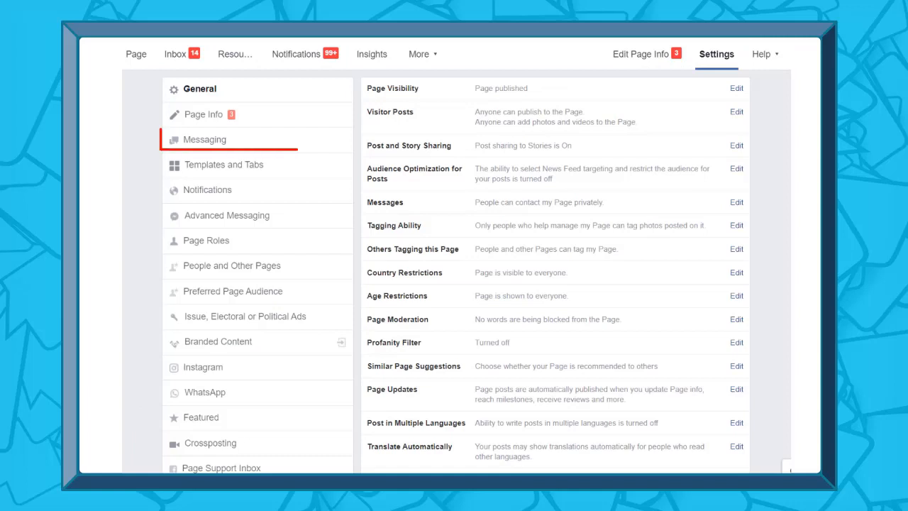
In Messaging settings, switch Show a greeting on and open the greeting text
{"action": "left_click", "coordinate": [237, 139]}
{"action": "scroll", "coordinate": [615, 203], "scroll_direction": "down", "scroll_amount": 3}
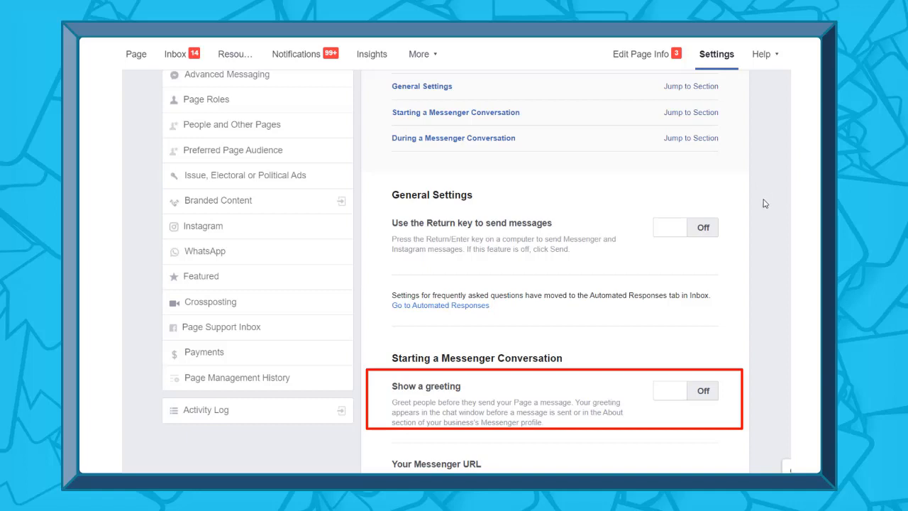
{"action": "scroll", "coordinate": [738, 209], "scroll_direction": "down", "scroll_amount": 3}
{"action": "left_click", "coordinate": [670, 182]}
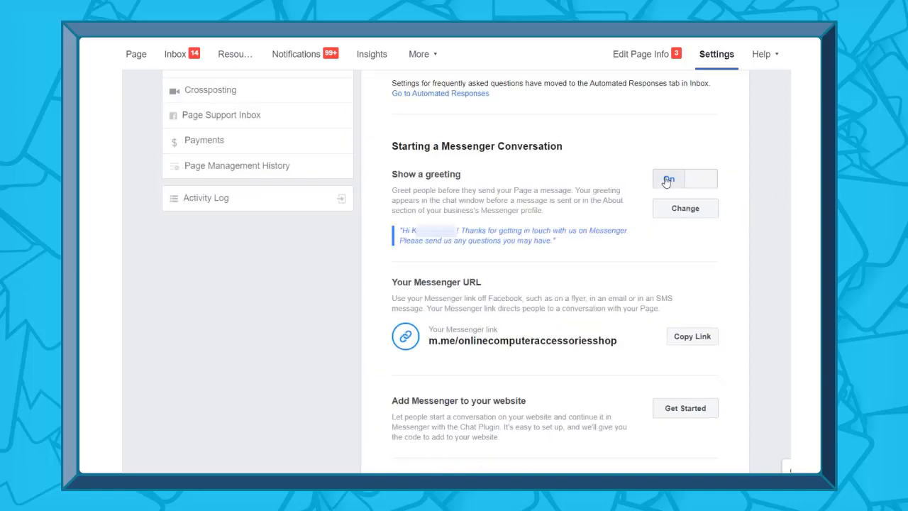
{"action": "left_click", "coordinate": [690, 207]}
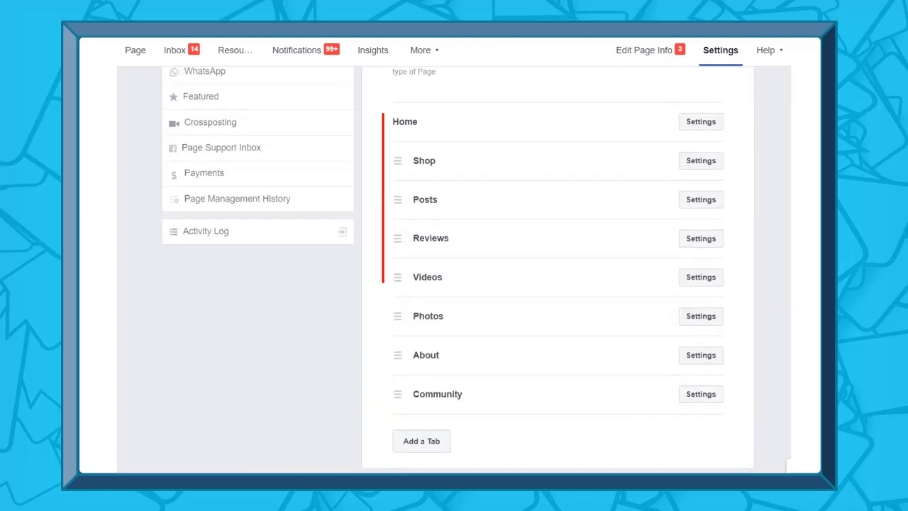
Drag the About tab to sit directly below Home in the tab order
{"action": "scroll", "coordinate": [458, 267], "scroll_direction": "down", "scroll_amount": 1}
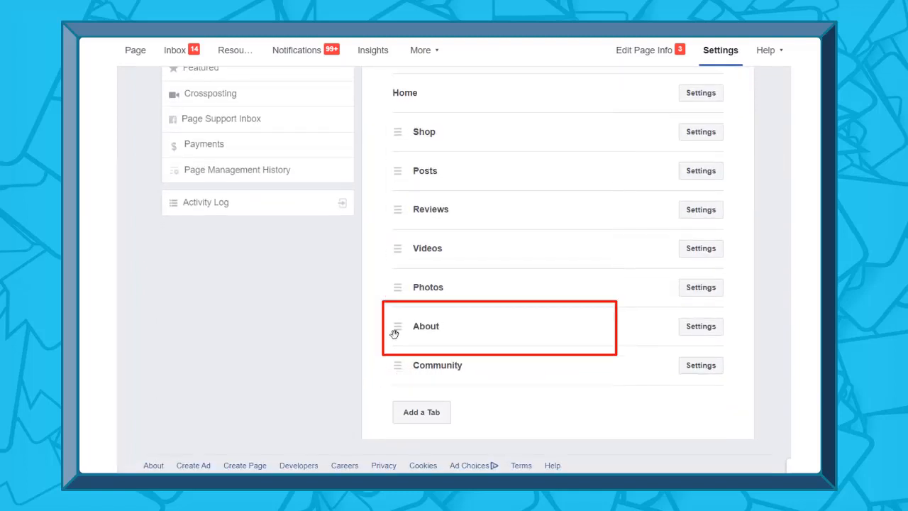
{"action": "left_click_drag", "start_coordinate": [394, 333], "coordinate": [393, 127]}
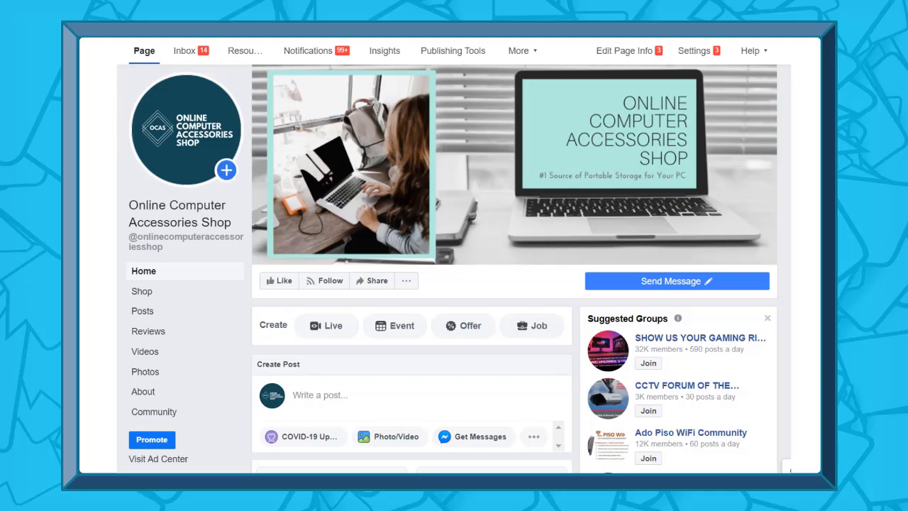
Scroll the MikPc Computer Trading page feed down to its August 9 webcam sale post
{"action": "mouse_move", "coordinate": [660, 98]}
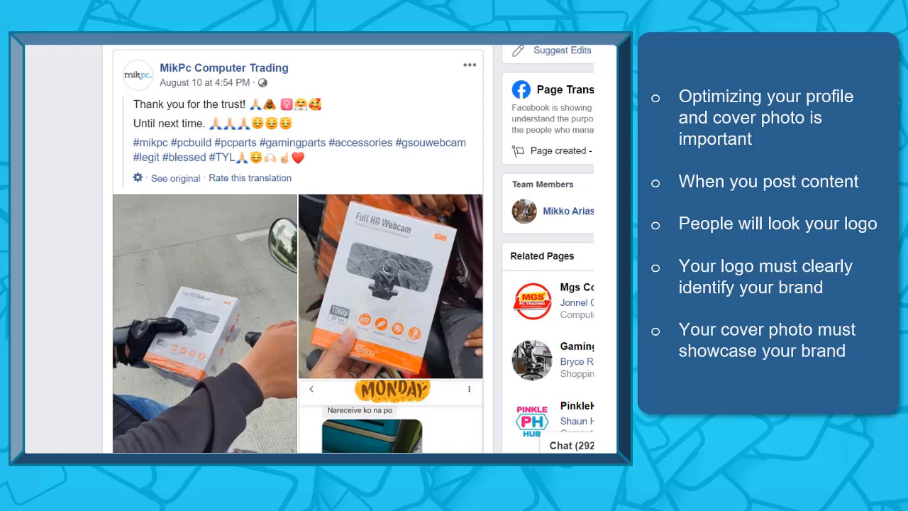
{"action": "scroll", "coordinate": [550, 314], "scroll_direction": "down", "scroll_amount": 10}
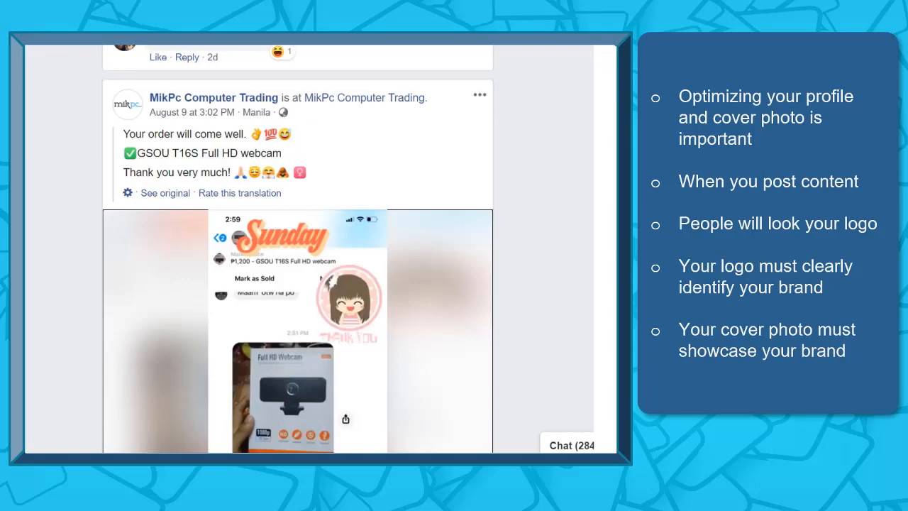